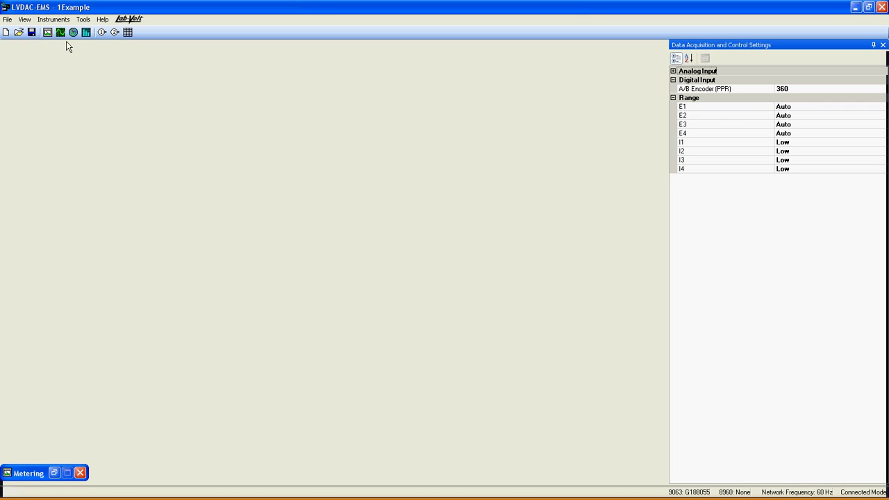
- Open a new empty Data Table and move its window toward the screen centre
{"action": "left_click", "coordinate": [129, 33]}
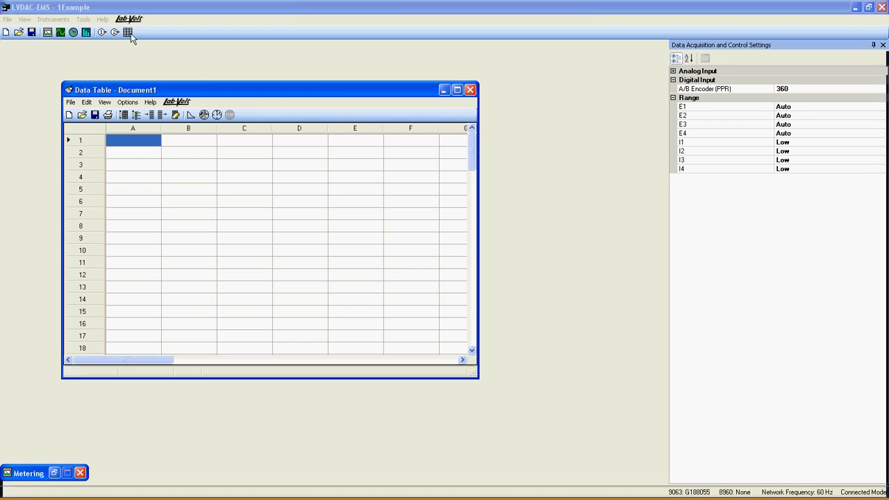
{"action": "left_click_drag", "start_coordinate": [150, 88], "coordinate": [254, 87]}
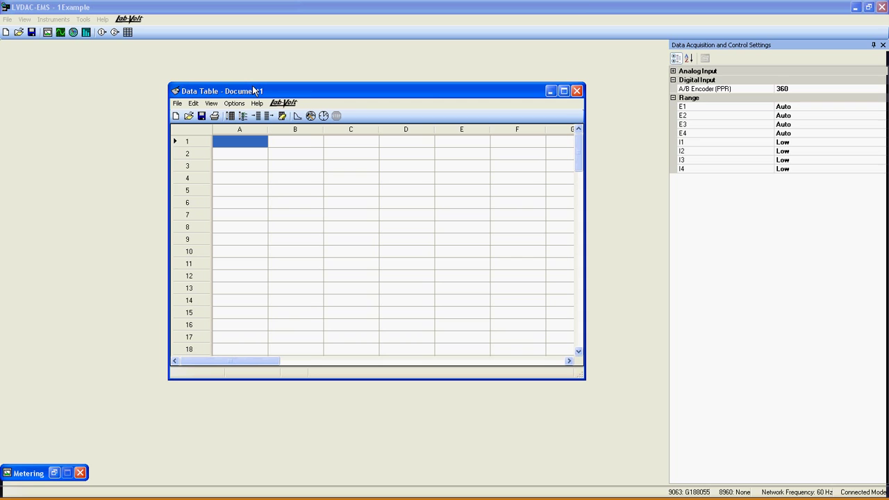
- Enter 123 in cell B3 and hello in cell C3
{"action": "left_click", "coordinate": [287, 168]}
{"action": "type", "text": "123"}
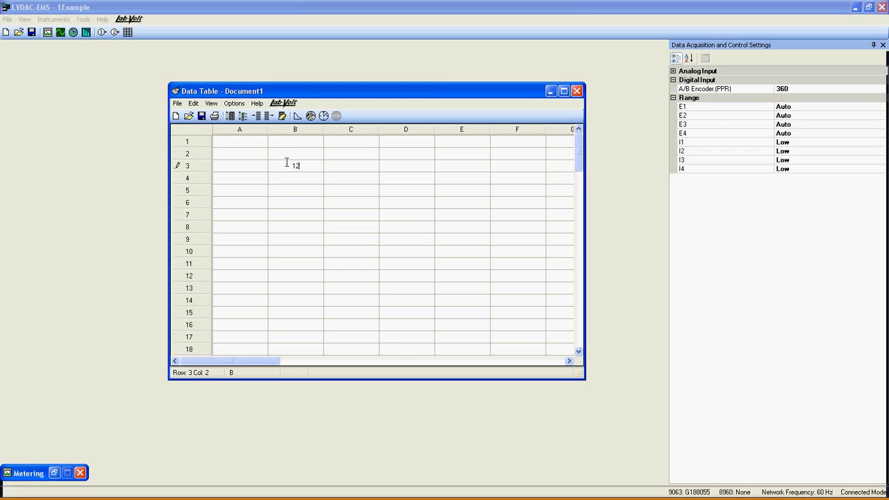
{"action": "left_click", "coordinate": [351, 171]}
{"action": "left_click", "coordinate": [351, 167]}
{"action": "type", "text": "hello"}
{"action": "key", "text": "Return"}
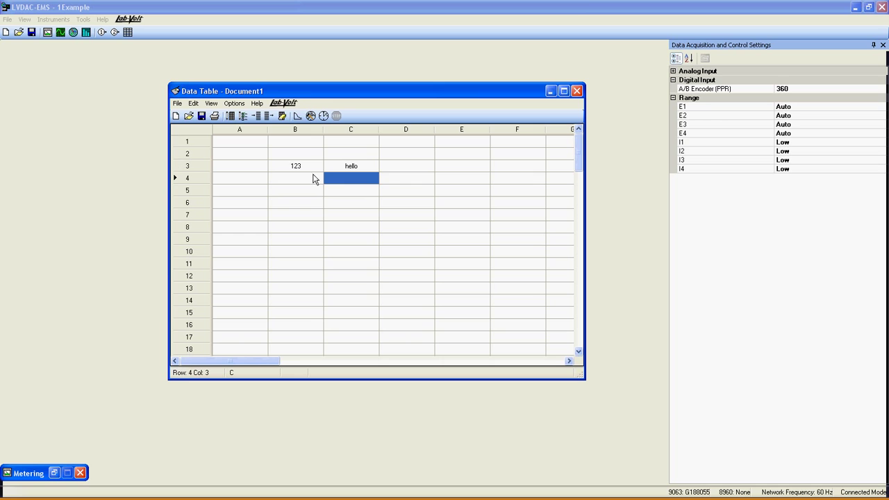
- Copy cells B3:C3 and paste 123 and hello into row 10 starting at B10
{"action": "left_click", "coordinate": [294, 167]}
{"action": "left_click_drag", "start_coordinate": [295, 167], "coordinate": [345, 165]}
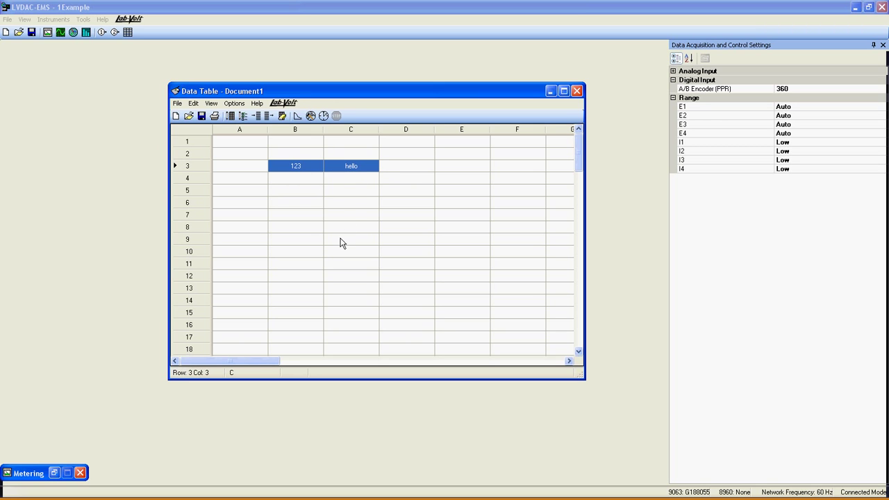
{"action": "left_click", "coordinate": [313, 254]}
{"action": "type", "text": "123\thello"}
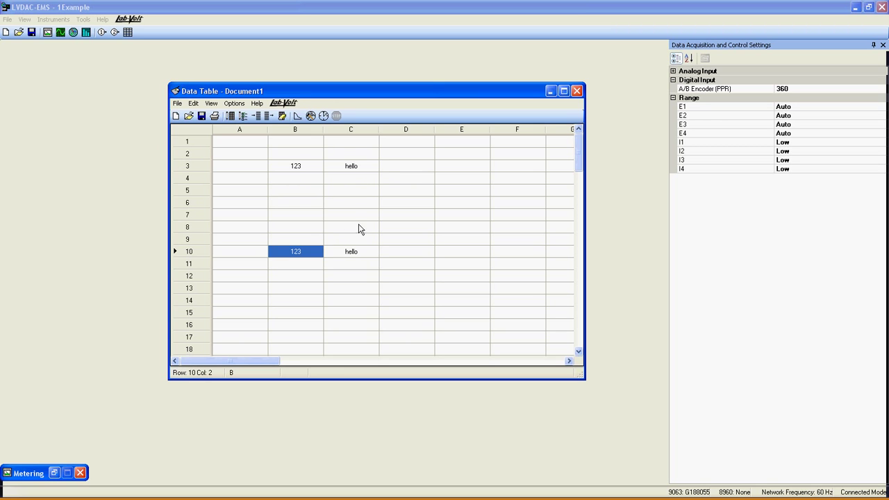
- Erase the contents of row 3, then select column A
{"action": "left_click", "coordinate": [363, 168]}
{"action": "left_click", "coordinate": [196, 169]}
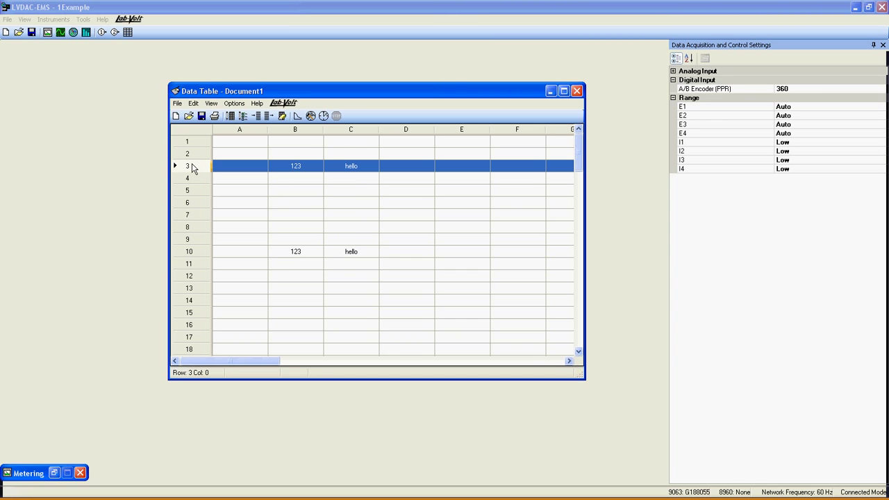
{"action": "key", "text": "Delete"}
{"action": "left_click", "coordinate": [247, 131]}
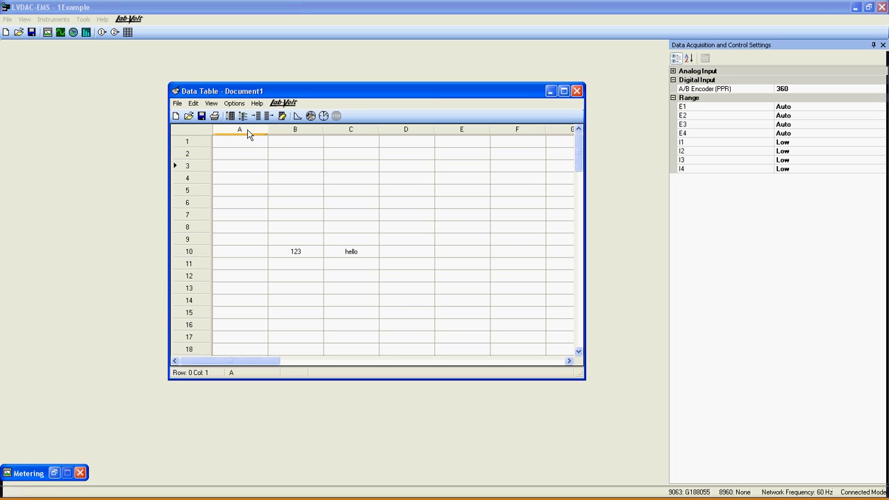
{"action": "left_click", "coordinate": [247, 130]}
- Clear all data from the Data Table, answering Yes to the confirmation
{"action": "left_click", "coordinate": [282, 116]}
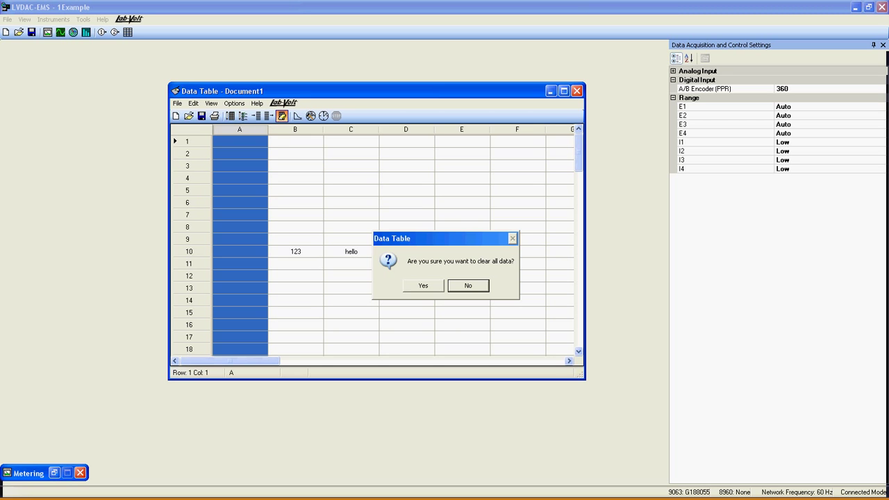
{"action": "left_click", "coordinate": [423, 286]}
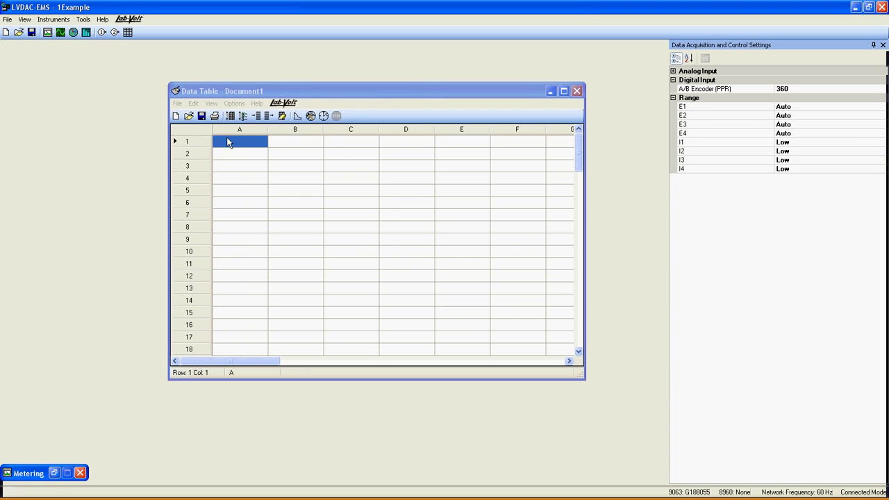
{"action": "left_click", "coordinate": [176, 120]}
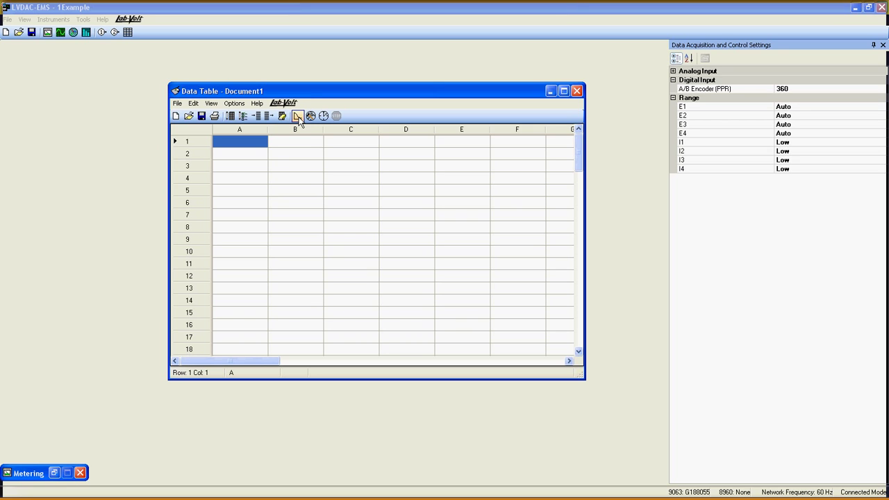
{"action": "left_click", "coordinate": [337, 117]}
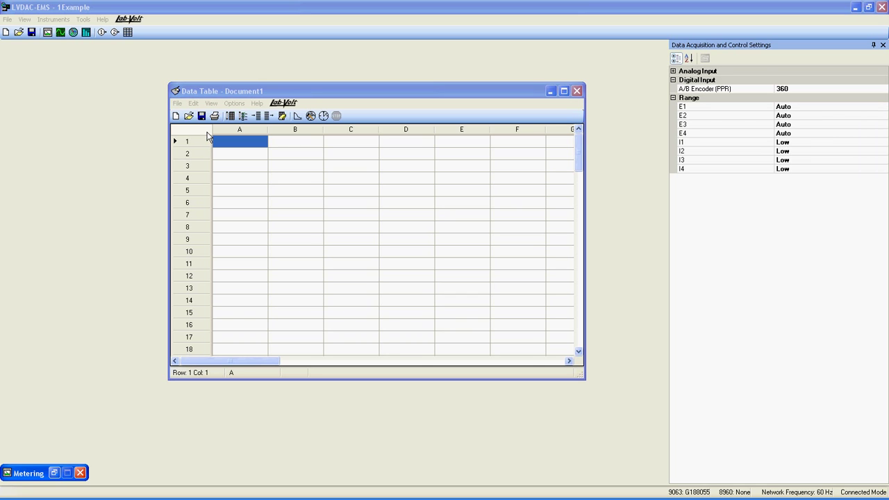
- Open Record Settings at the screen centre and restore the Metering window on the right
{"action": "left_click", "coordinate": [243, 117]}
{"action": "left_click_drag", "start_coordinate": [235, 125], "coordinate": [492, 119]}
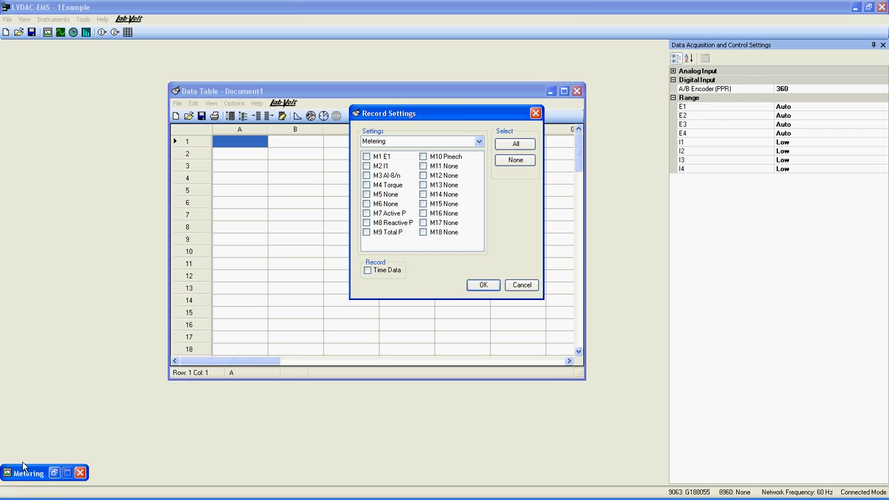
{"action": "left_click", "coordinate": [54, 479]}
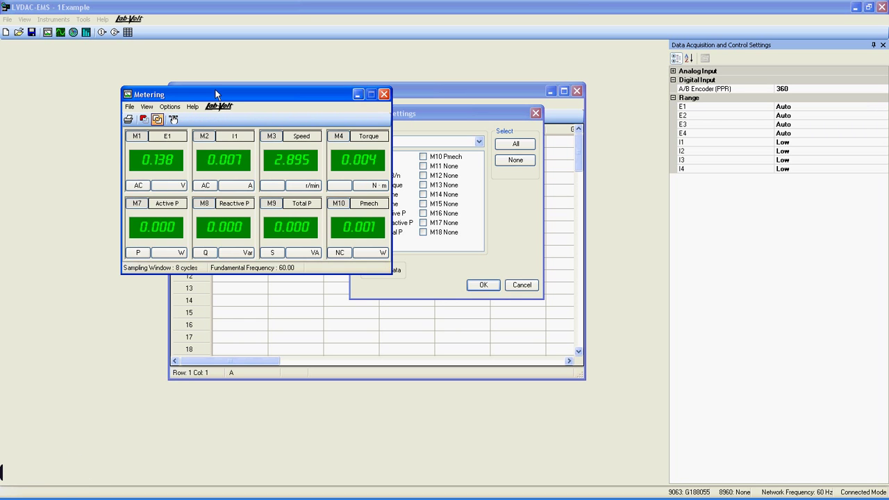
{"action": "left_click_drag", "start_coordinate": [216, 96], "coordinate": [680, 91]}
- Keep Metering as the recording source and launch the Oscilloscope
{"action": "left_click", "coordinate": [479, 142]}
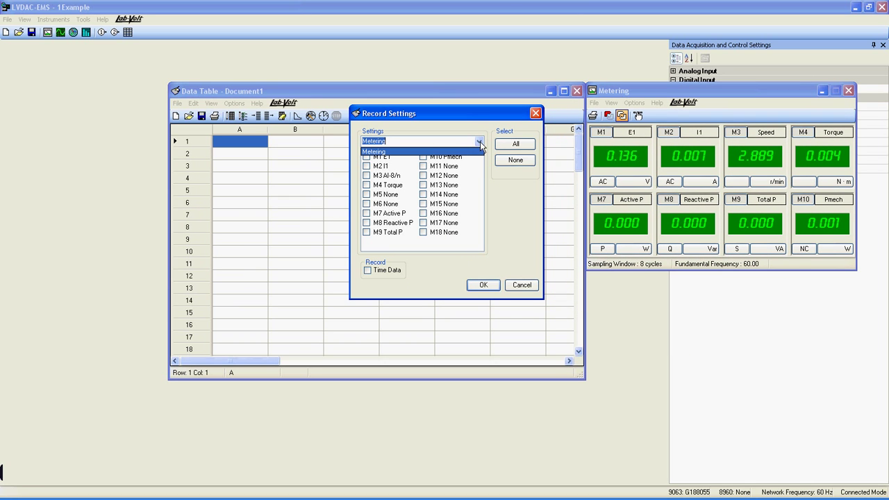
{"action": "left_click", "coordinate": [479, 142]}
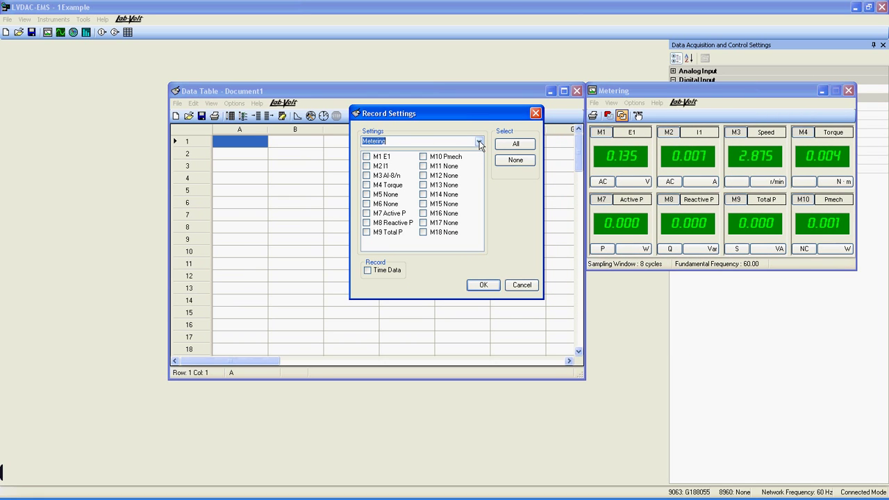
{"action": "left_click", "coordinate": [61, 33]}
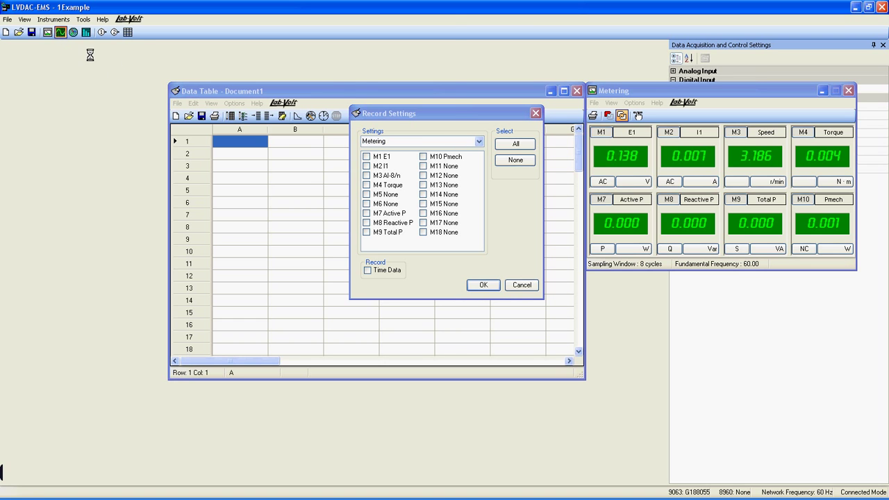
- Close the Oscilloscope window and keep Metering selected as the Record Settings source
{"action": "left_click_drag", "start_coordinate": [318, 33], "coordinate": [431, 184]}
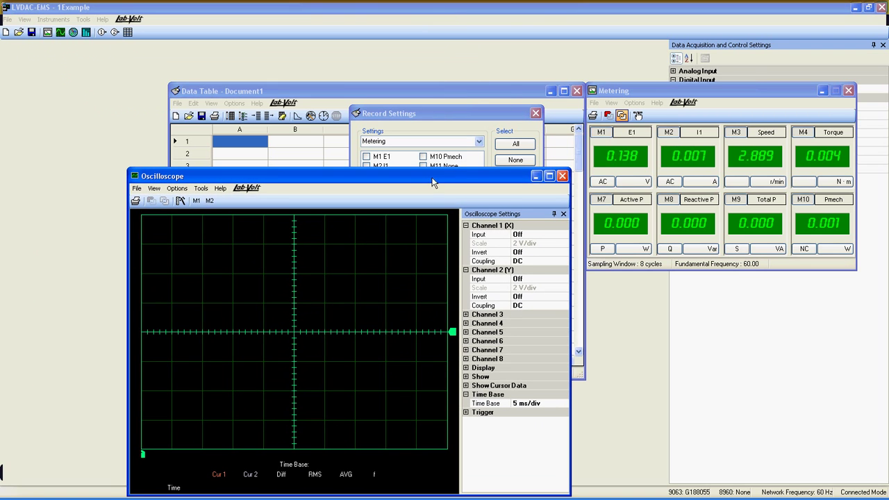
{"action": "left_click", "coordinate": [478, 141]}
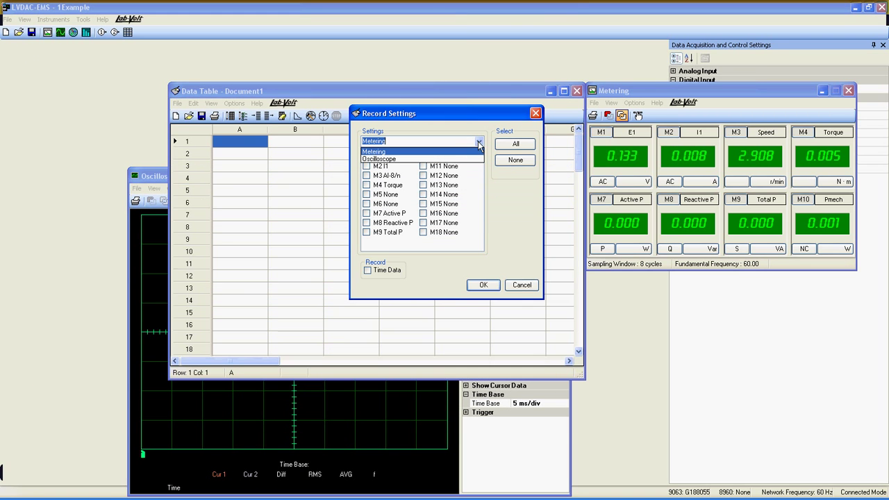
{"action": "left_click", "coordinate": [431, 152]}
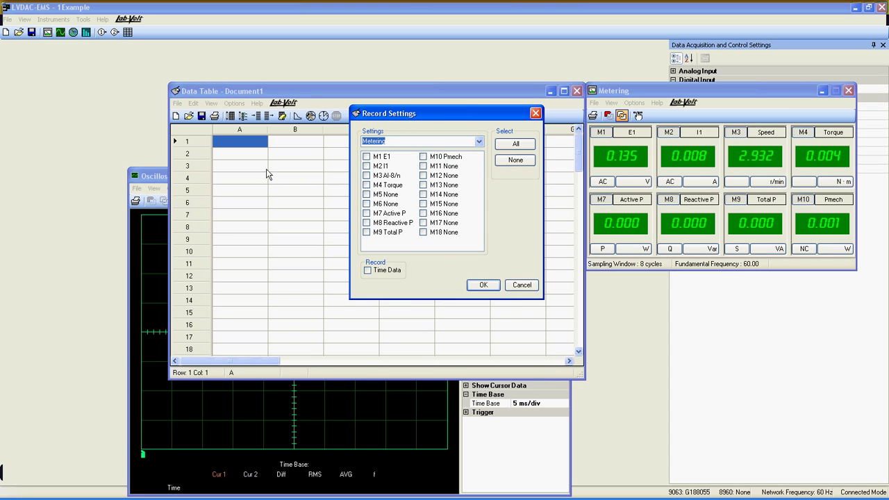
{"action": "left_click", "coordinate": [152, 176]}
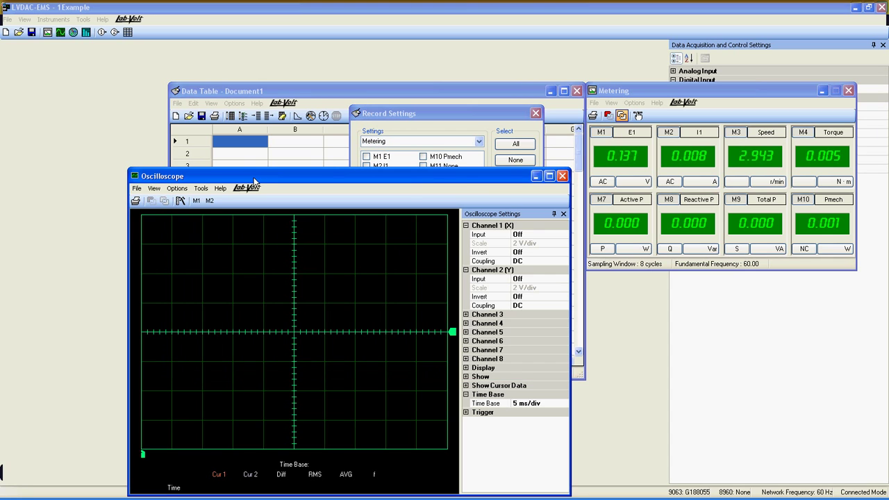
{"action": "left_click", "coordinate": [563, 175]}
{"action": "left_click", "coordinate": [478, 141]}
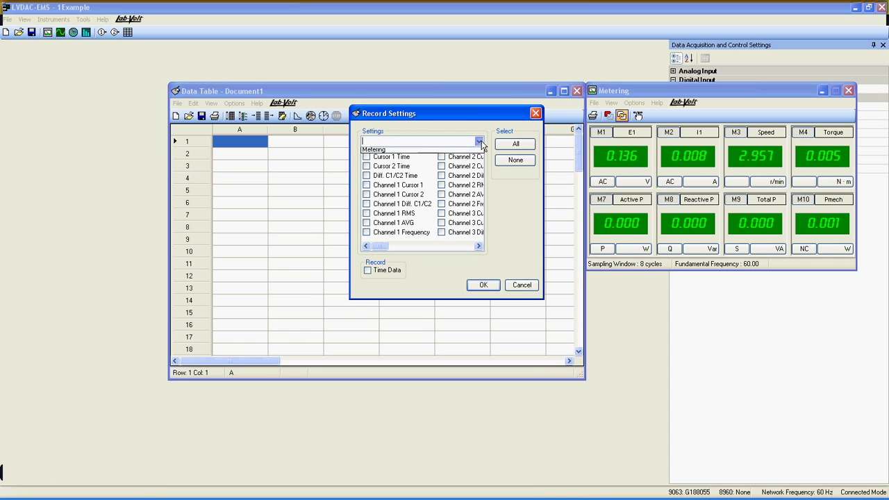
{"action": "left_click", "coordinate": [427, 150]}
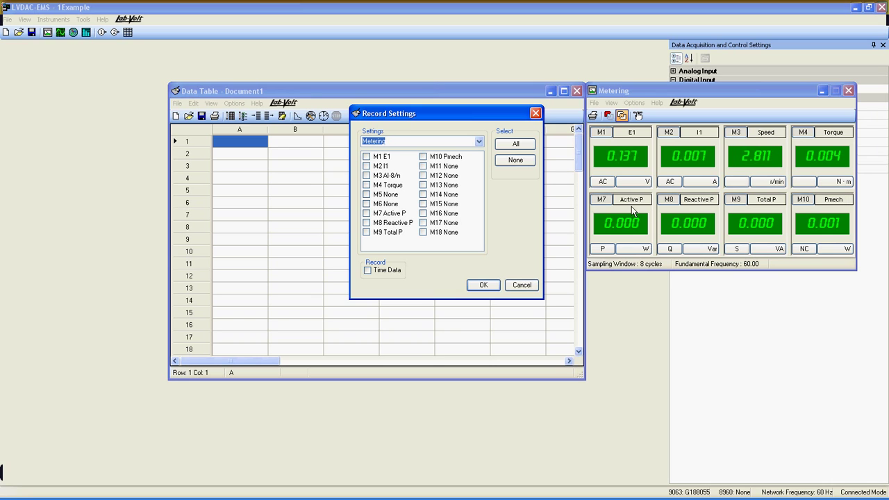
- Tick meters E1, I1, AI-8/n, Torque, Active P, Reactive P, Total P and Pmech for recording
{"action": "left_click", "coordinate": [368, 156]}
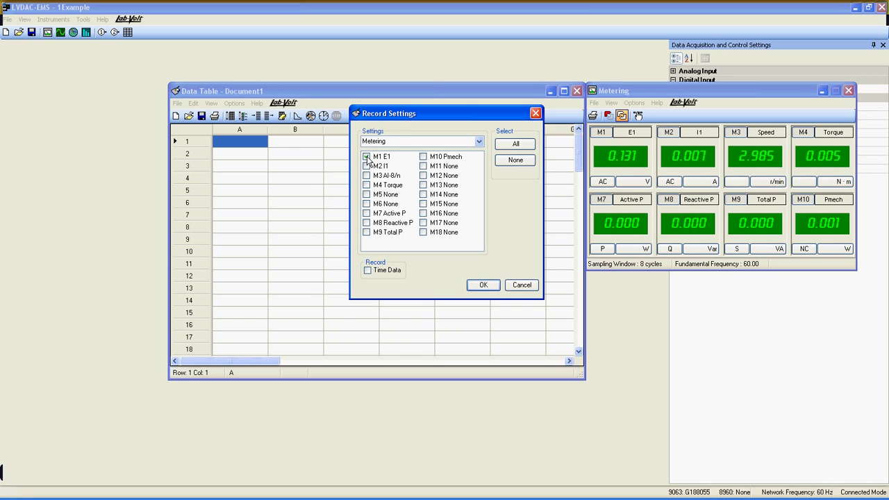
{"action": "left_click", "coordinate": [367, 166]}
{"action": "left_click", "coordinate": [367, 176]}
{"action": "left_click", "coordinate": [367, 185]}
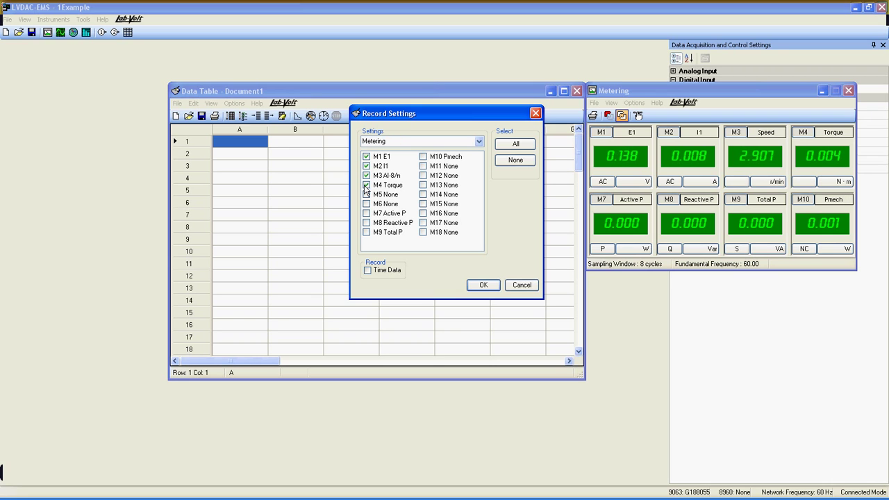
{"action": "left_click", "coordinate": [367, 213]}
{"action": "left_click", "coordinate": [367, 223]}
{"action": "left_click", "coordinate": [367, 232]}
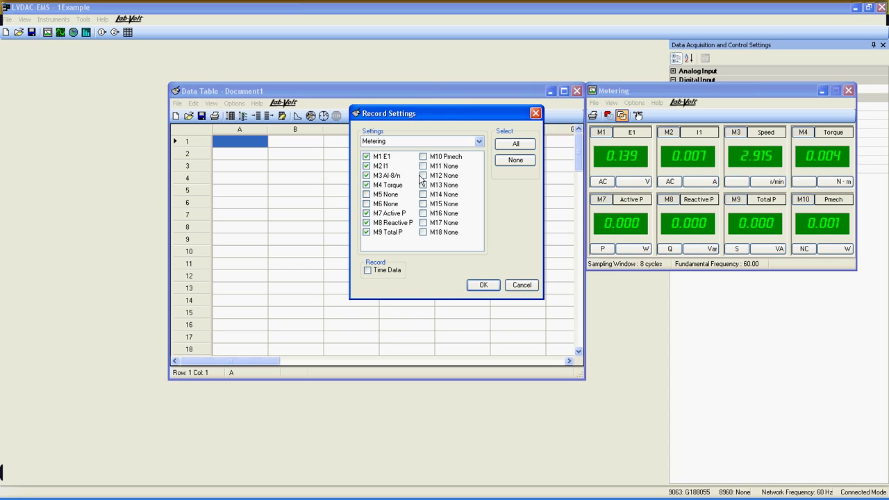
{"action": "left_click", "coordinate": [423, 157]}
- Apply the Record Settings and scroll the Data Table to review the new meter columns
{"action": "left_click", "coordinate": [484, 287]}
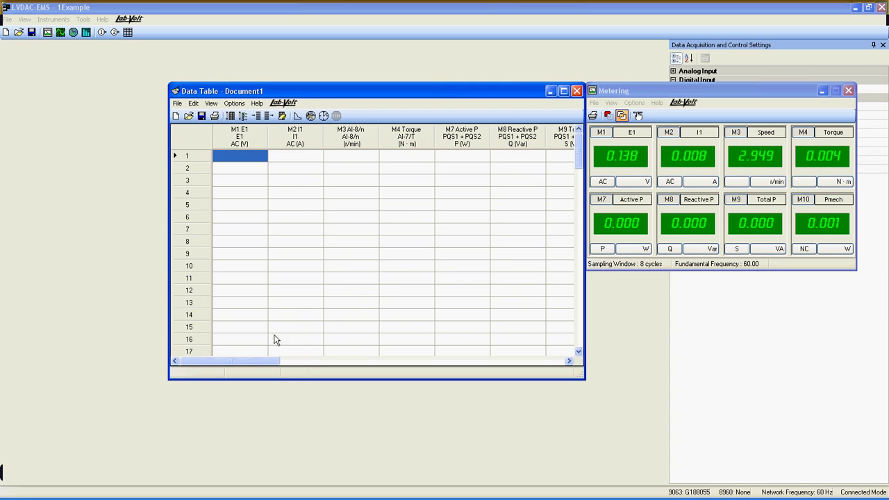
{"action": "left_click_drag", "start_coordinate": [252, 361], "coordinate": [229, 361]}
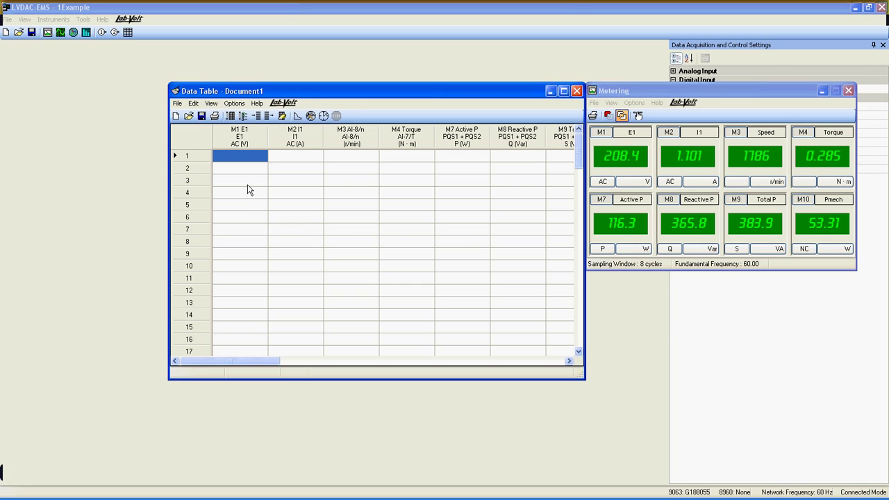
- Record seven snapshots of the current meter readings as rows 1–7 of the Data Table
{"action": "left_click", "coordinate": [230, 117]}
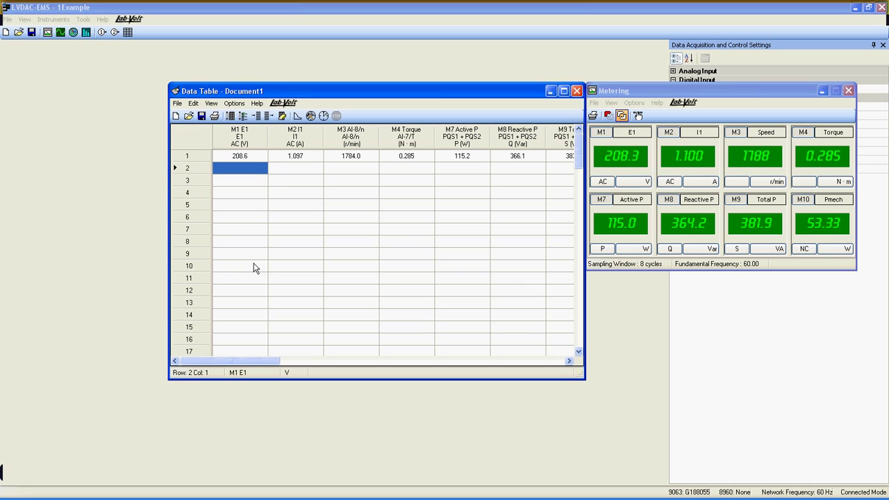
{"action": "mouse_move", "coordinate": [254, 361]}
{"action": "left_mouse_down"}
{"action": "mouse_move", "coordinate": [291, 361]}
{"action": "mouse_move", "coordinate": [253, 357]}
{"action": "left_mouse_up"}
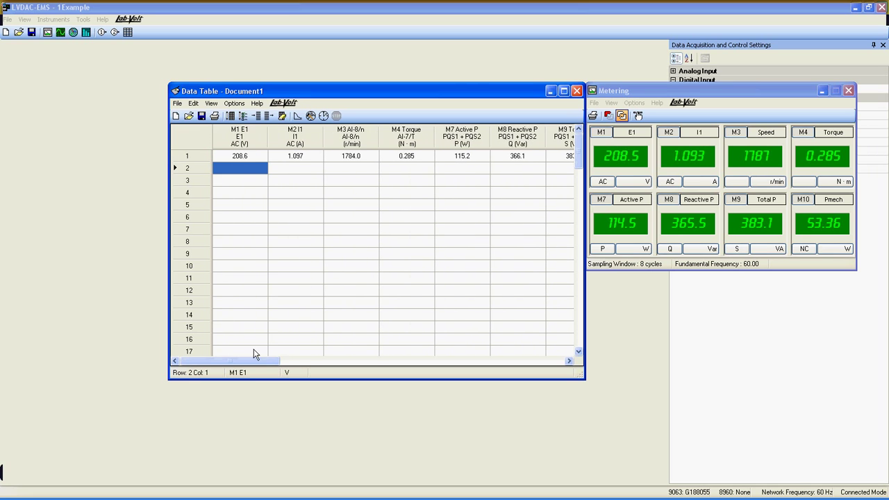
{"action": "left_click", "coordinate": [236, 145]}
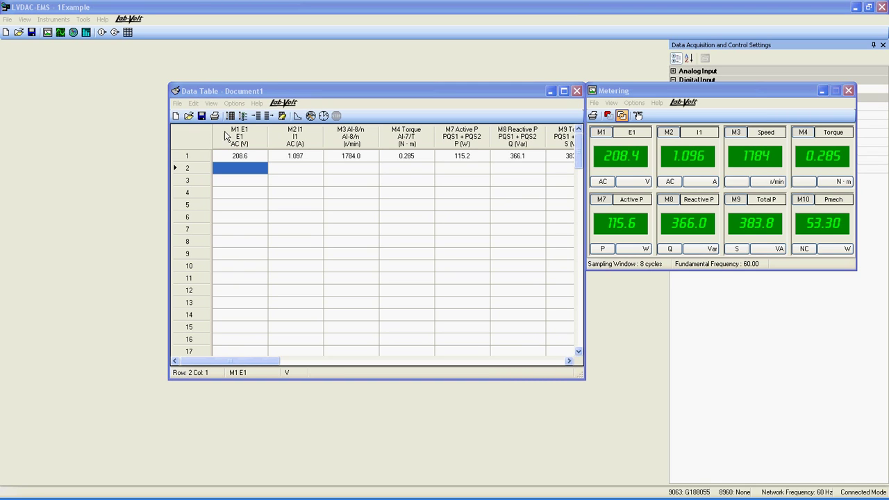
{"action": "left_click", "coordinate": [230, 116]}
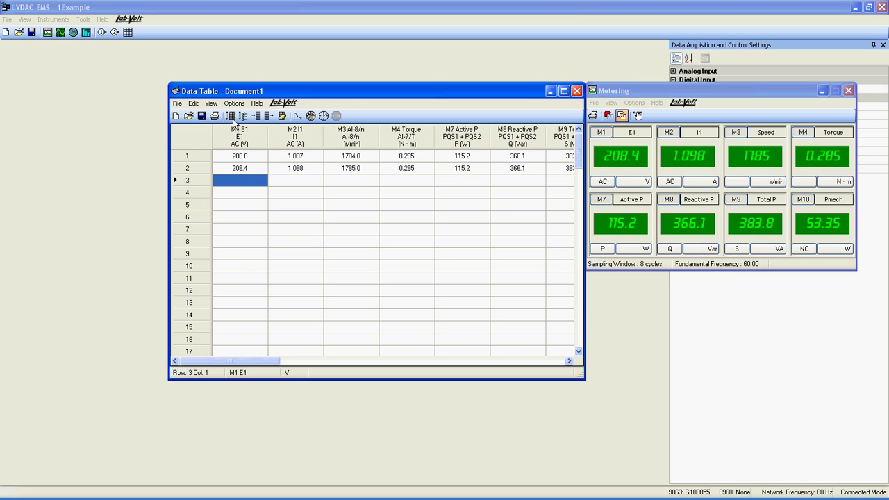
{"action": "left_click", "coordinate": [230, 116]}
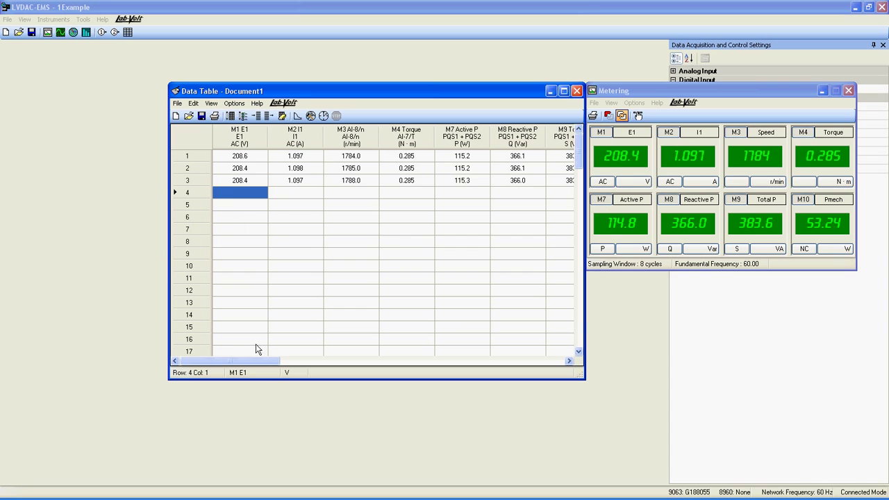
{"action": "left_click_drag", "start_coordinate": [257, 361], "coordinate": [287, 359]}
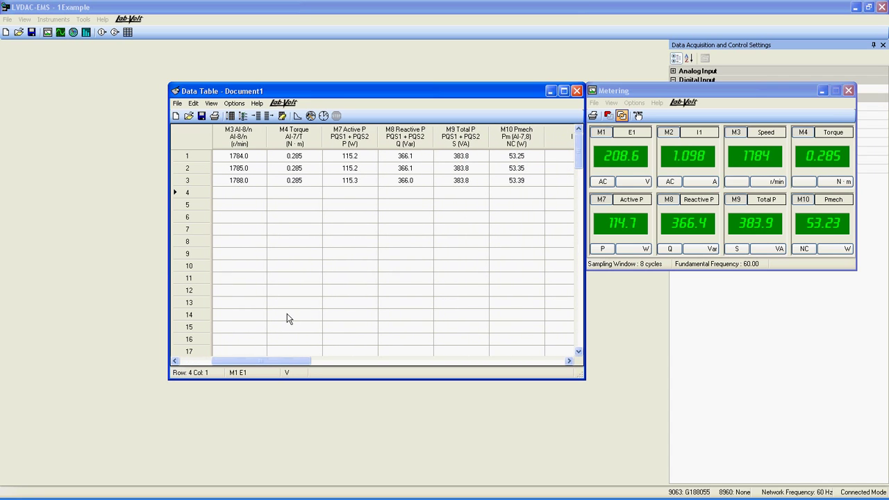
{"action": "left_click", "coordinate": [229, 116]}
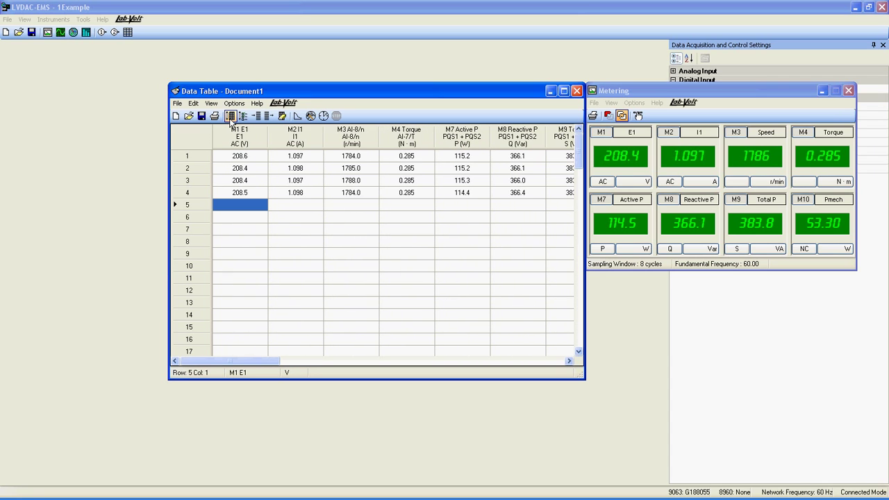
{"action": "left_click", "coordinate": [229, 116]}
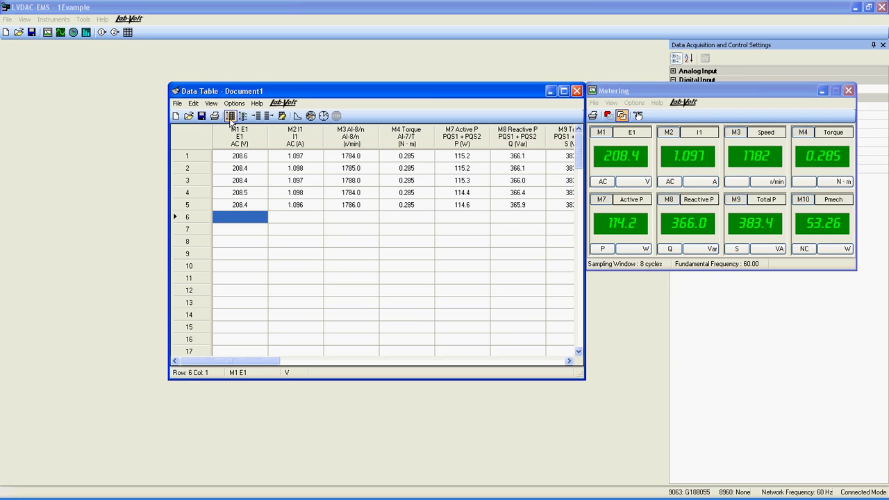
{"action": "left_click", "coordinate": [230, 116]}
{"action": "left_click", "coordinate": [229, 116]}
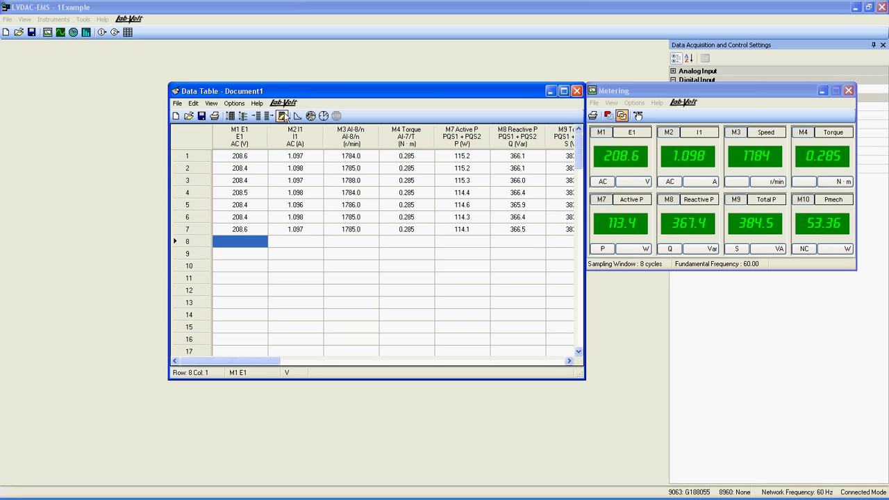
- Clear all seven recorded rows from the Data Table, confirming with Yes
{"action": "left_click", "coordinate": [282, 115]}
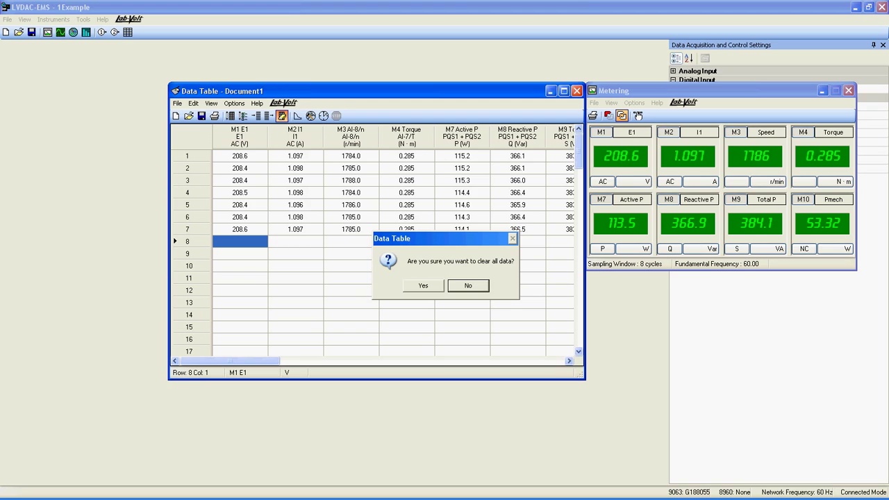
{"action": "left_click", "coordinate": [423, 285]}
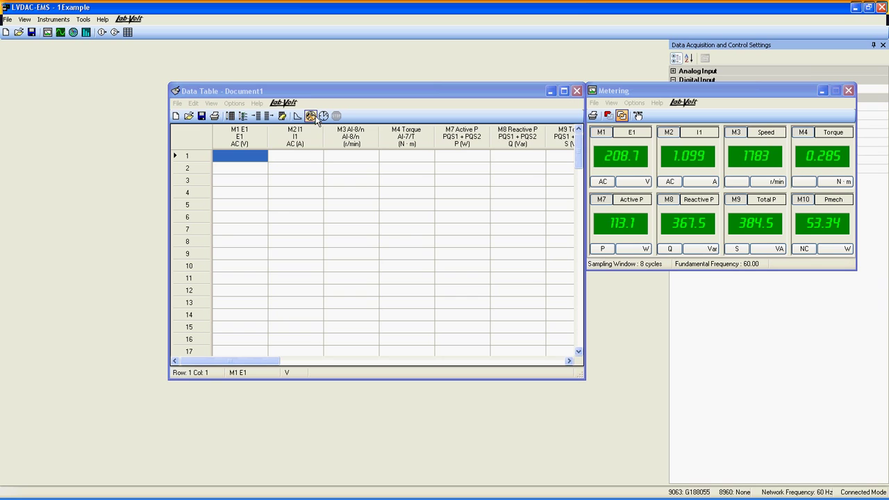
- Set the Data Table timer to record every 1 s for 20 records
{"action": "left_click", "coordinate": [310, 116]}
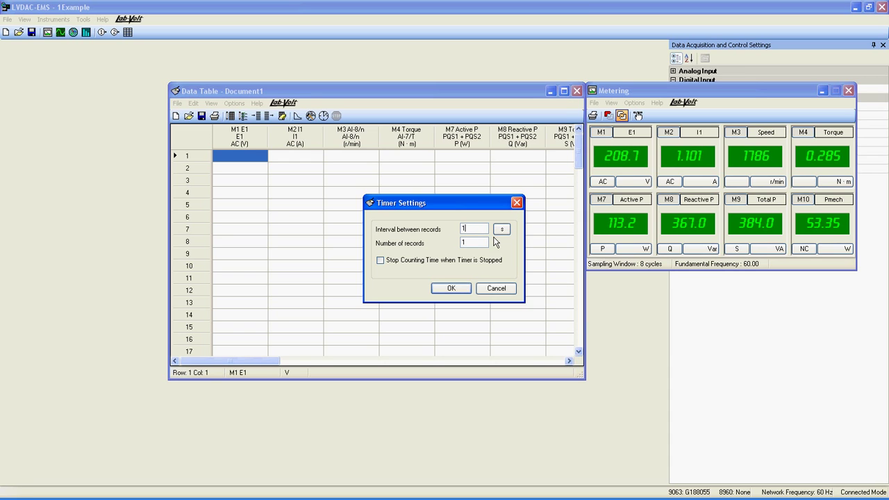
{"action": "left_click", "coordinate": [502, 230]}
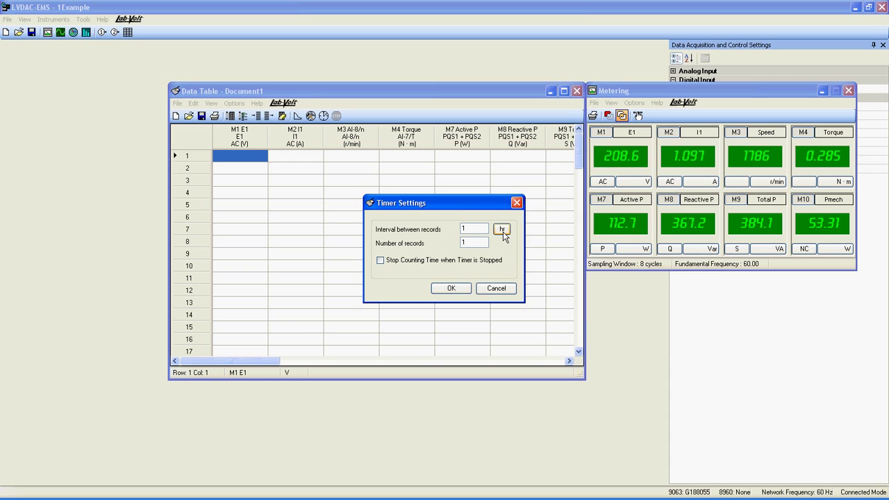
{"action": "left_click", "coordinate": [503, 232]}
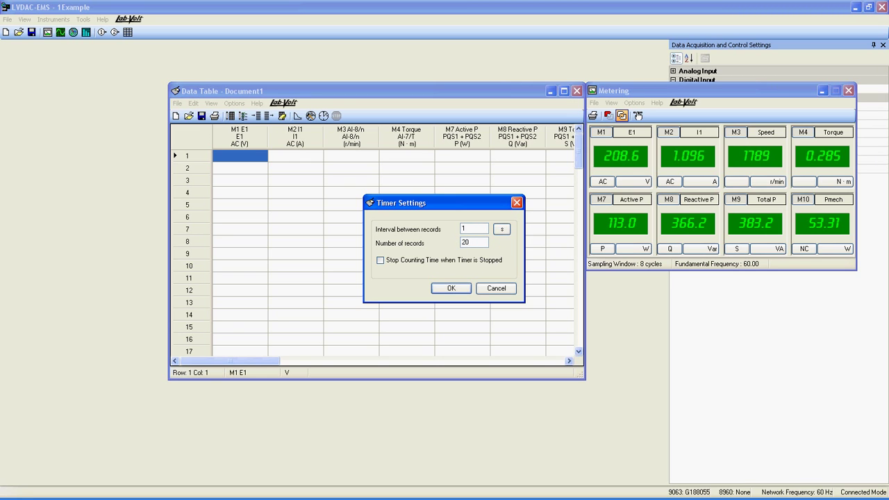
{"action": "key", "text": "Return"}
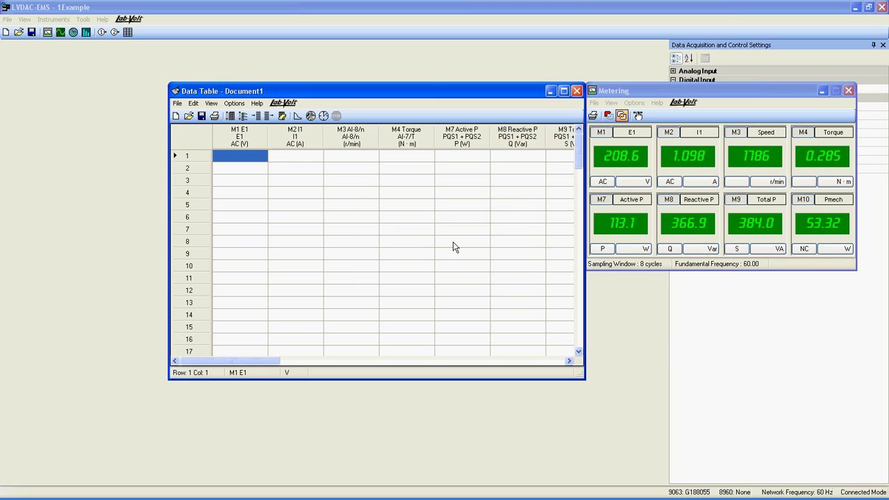
- Record timed meter readings into 13 Data Table rows, 0 through 12 s, then stop
{"action": "left_click", "coordinate": [324, 116]}
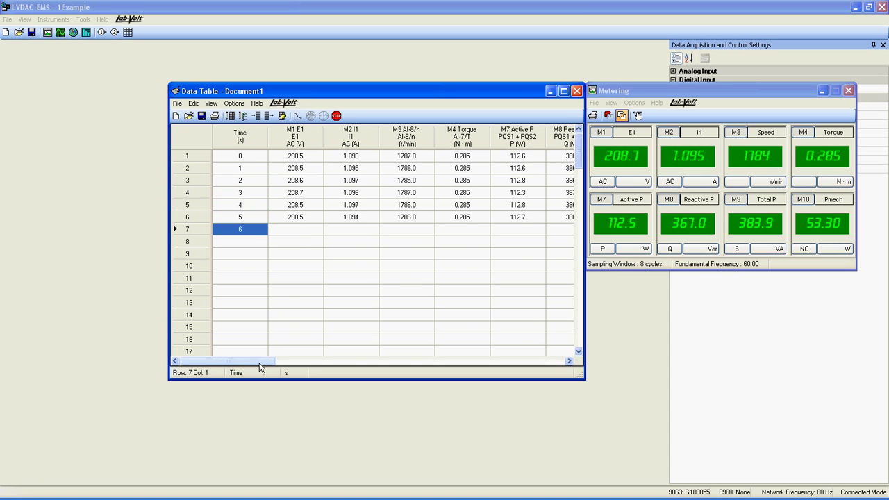
{"action": "mouse_move", "coordinate": [259, 362]}
{"action": "left_mouse_down"}
{"action": "mouse_move", "coordinate": [295, 363]}
{"action": "mouse_move", "coordinate": [253, 354]}
{"action": "left_mouse_up"}
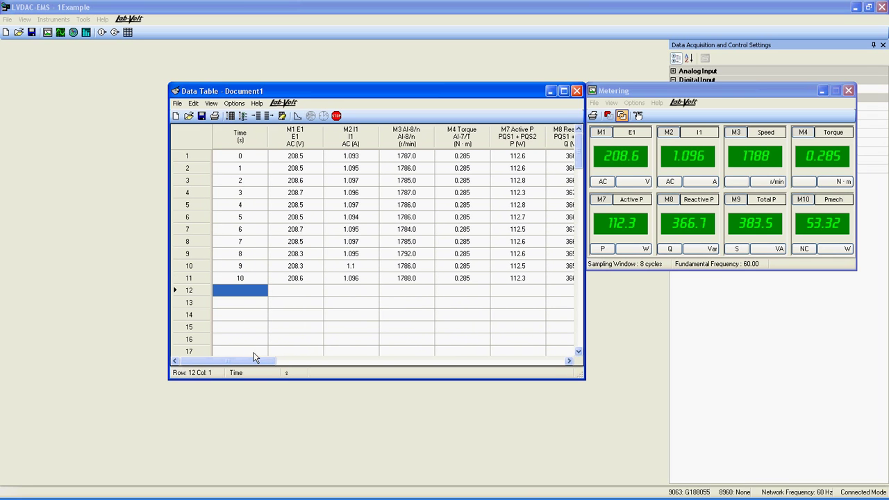
{"action": "left_click", "coordinate": [336, 116]}
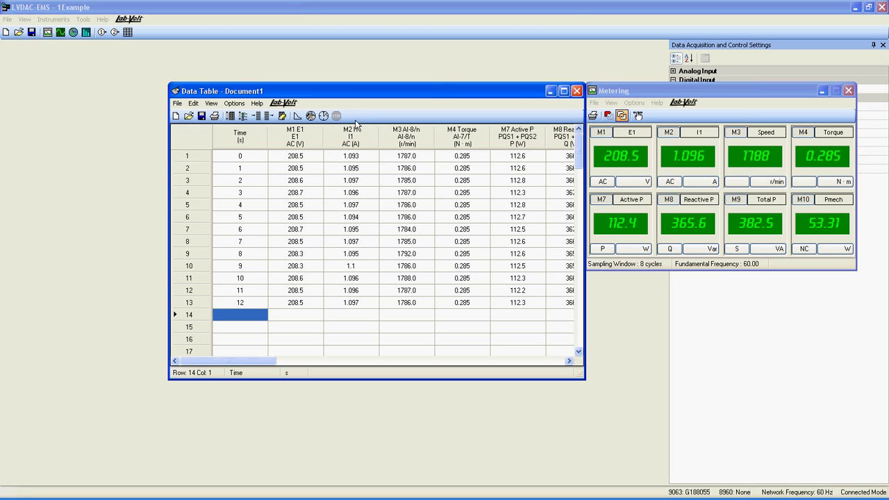
- Open a Graph window for the recorded data and move it beside the Data Table
{"action": "left_click", "coordinate": [297, 116]}
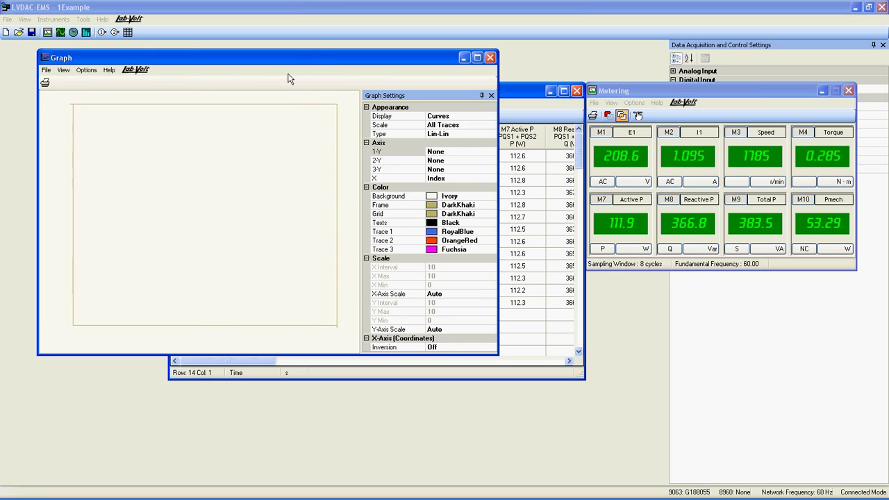
{"action": "left_click_drag", "start_coordinate": [291, 58], "coordinate": [325, 100]}
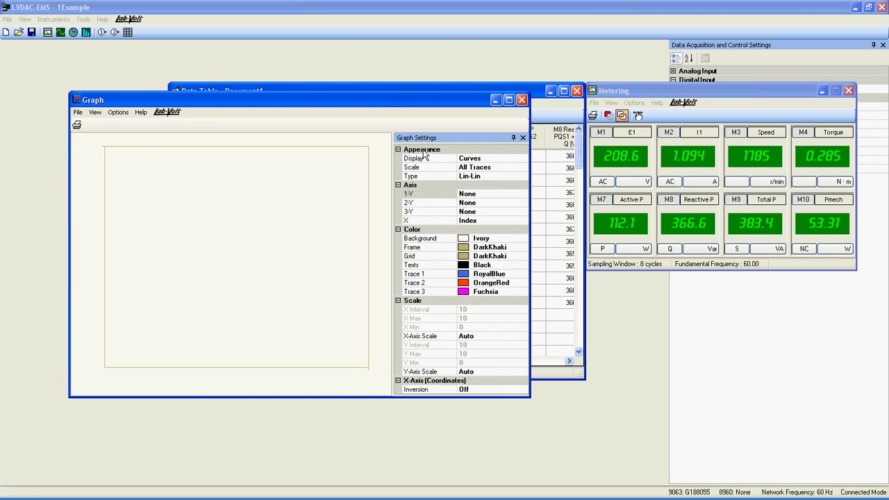
- Set the graph's 1-Y axis to M3 AI-8/n speed and its X axis to Time
{"action": "left_click", "coordinate": [514, 196]}
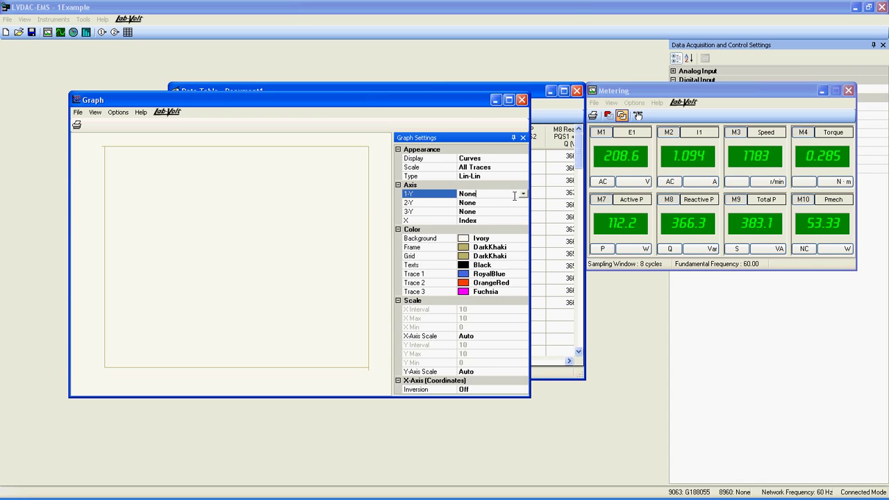
{"action": "left_click", "coordinate": [523, 196]}
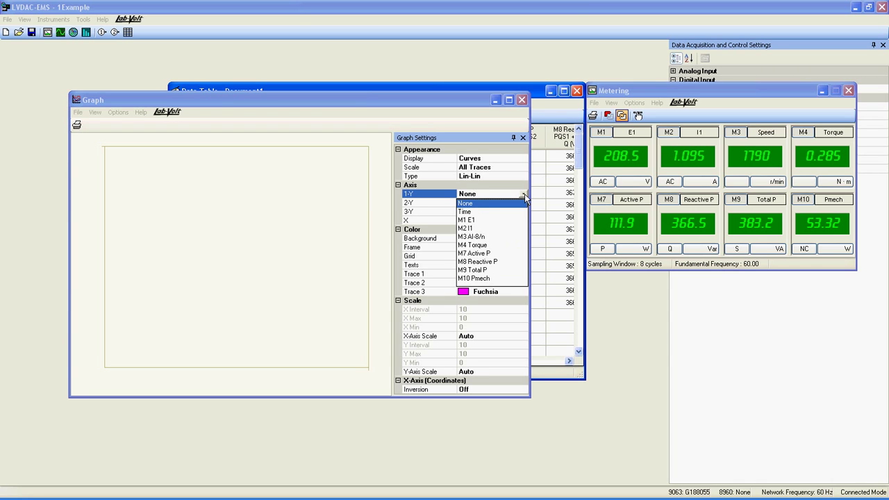
{"action": "left_click", "coordinate": [490, 237]}
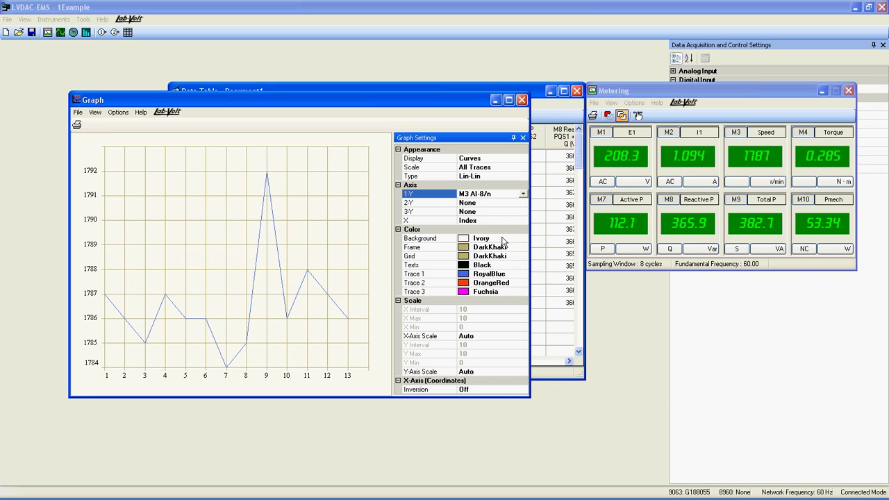
{"action": "left_click", "coordinate": [523, 221]}
{"action": "left_click", "coordinate": [522, 221]}
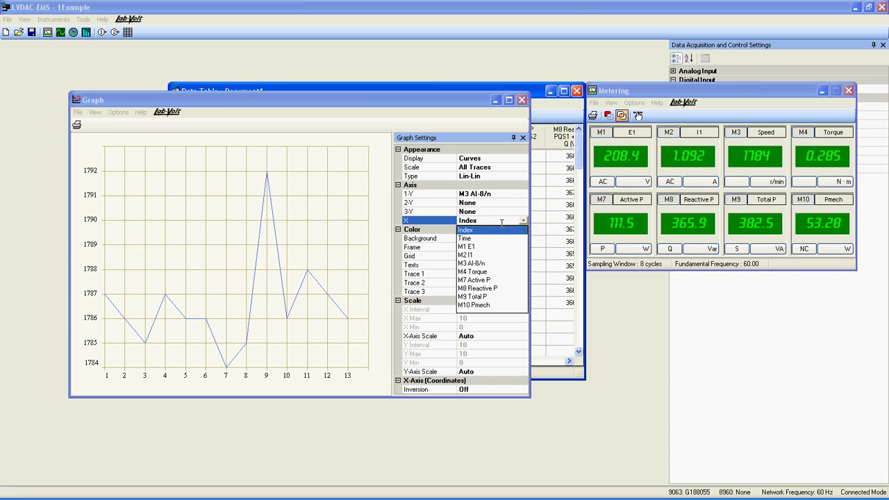
{"action": "left_click", "coordinate": [470, 238]}
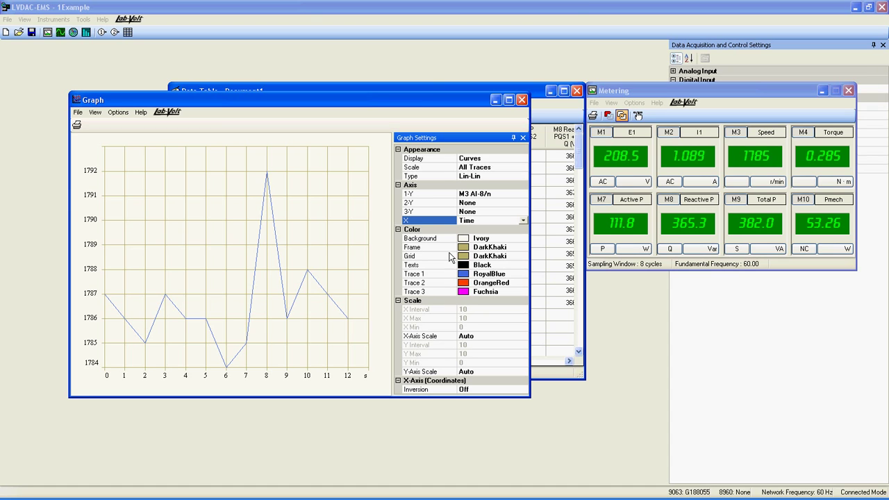
{"action": "left_click", "coordinate": [495, 339]}
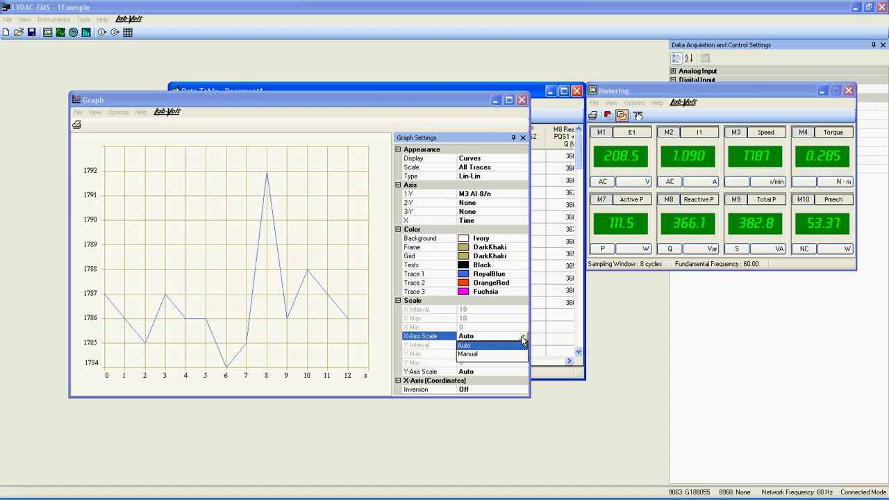
{"action": "left_click", "coordinate": [522, 336]}
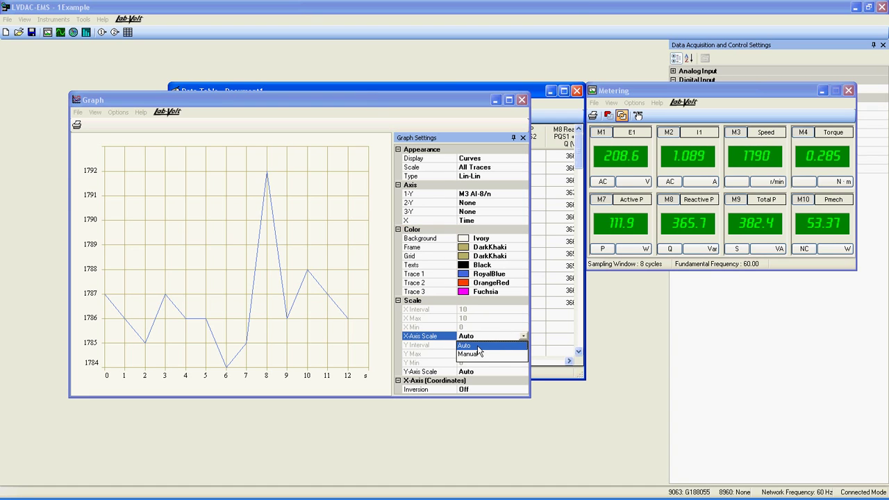
{"action": "left_click", "coordinate": [479, 345]}
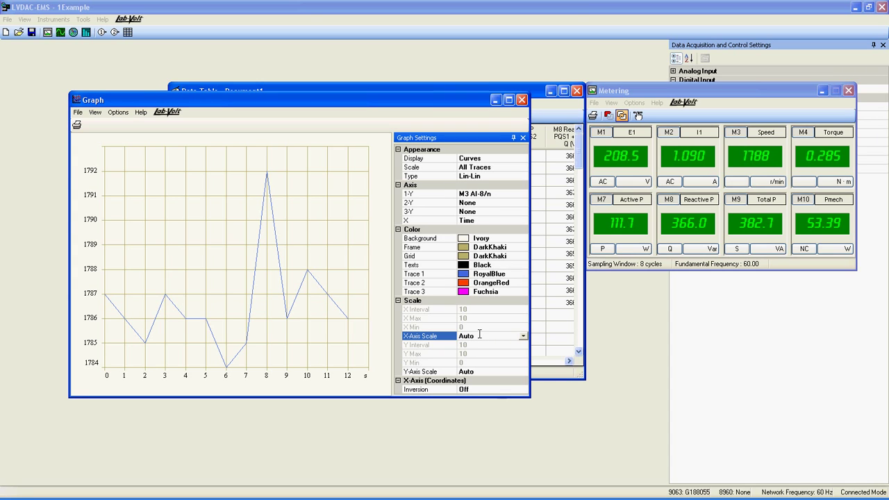